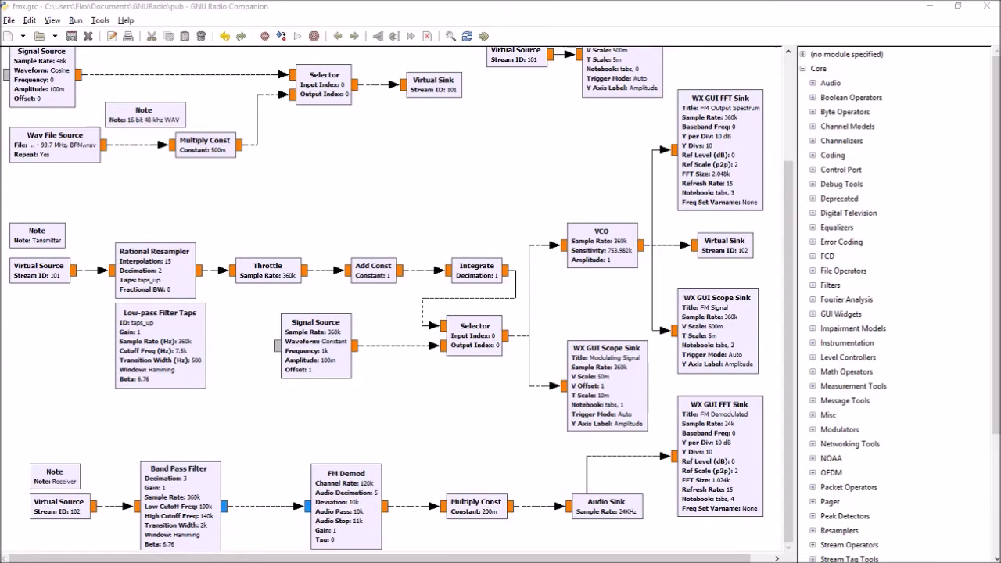
Step: Run fmx.grc with the Audio source at Level 350m and Volume 400m, viewing the FM spectrum
{"action": "left_click", "coordinate": [292, 33]}
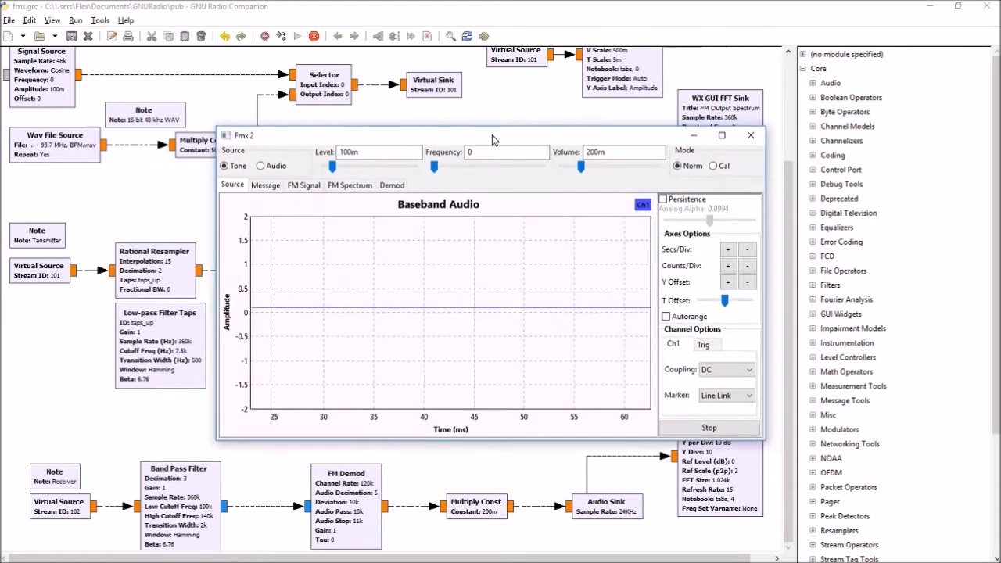
{"action": "left_click", "coordinate": [274, 167]}
{"action": "left_click_drag", "start_coordinate": [334, 167], "coordinate": [355, 168]}
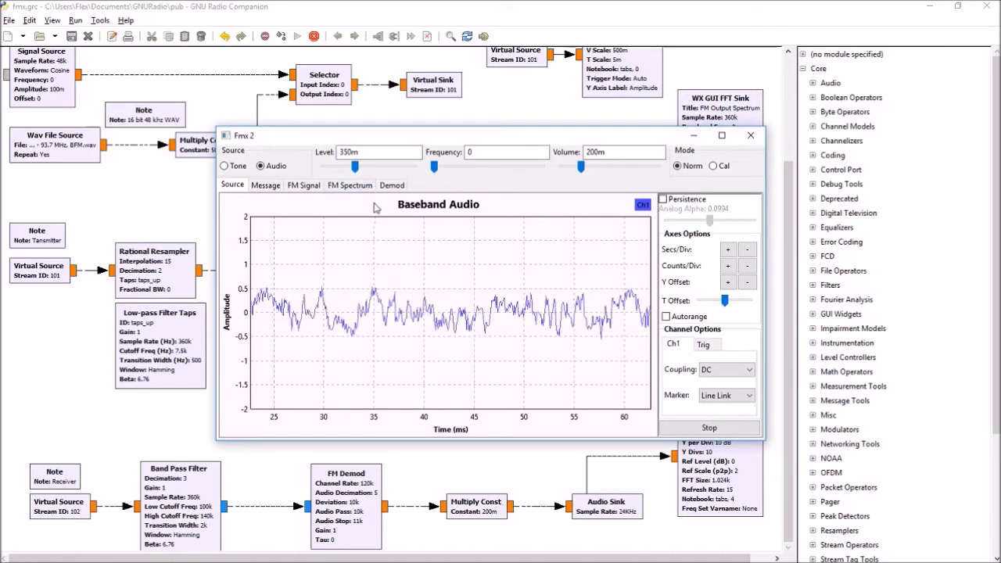
{"action": "left_click_drag", "start_coordinate": [581, 167], "coordinate": [600, 167]}
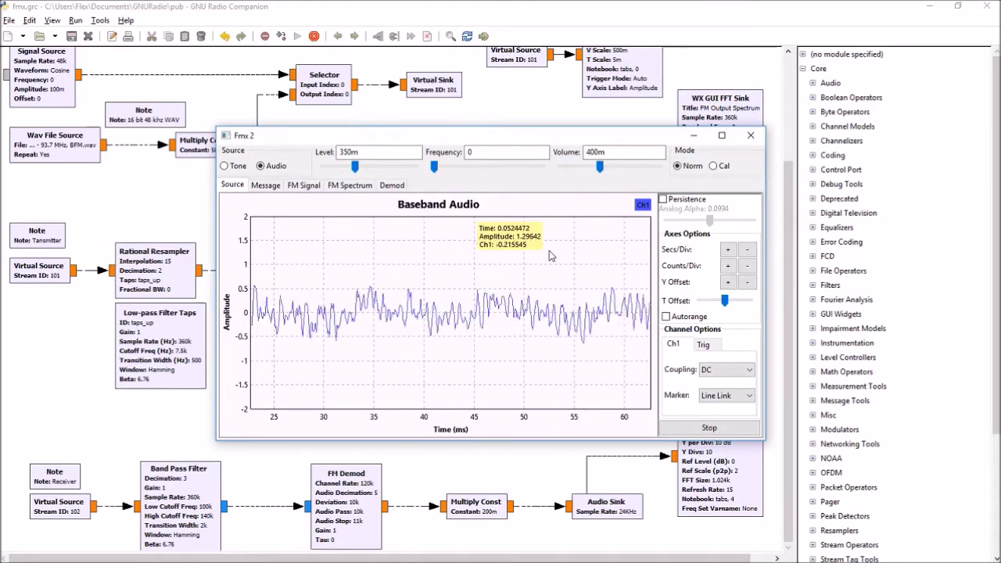
{"action": "left_click", "coordinate": [350, 185]}
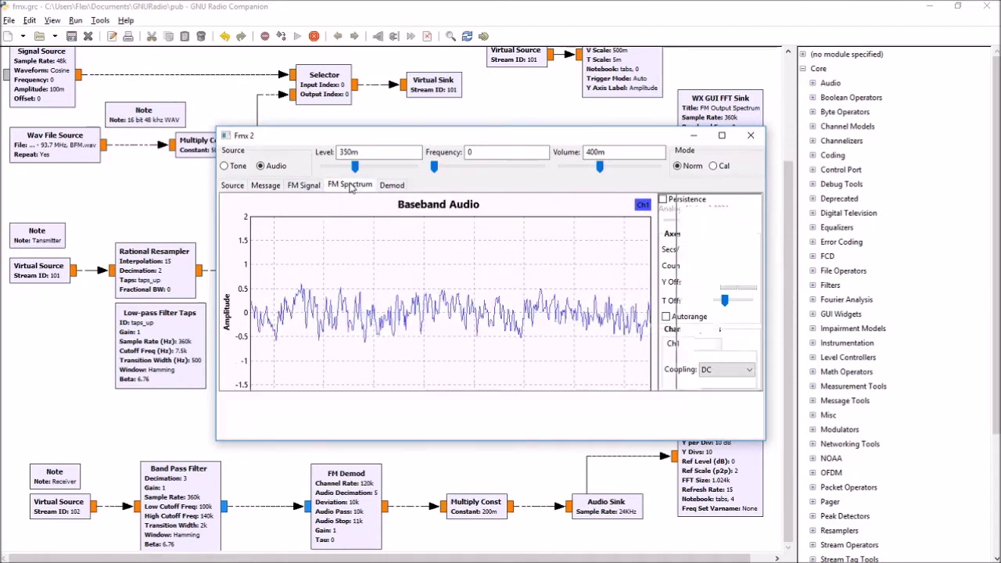
{"action": "mouse_move", "coordinate": [462, 266]}
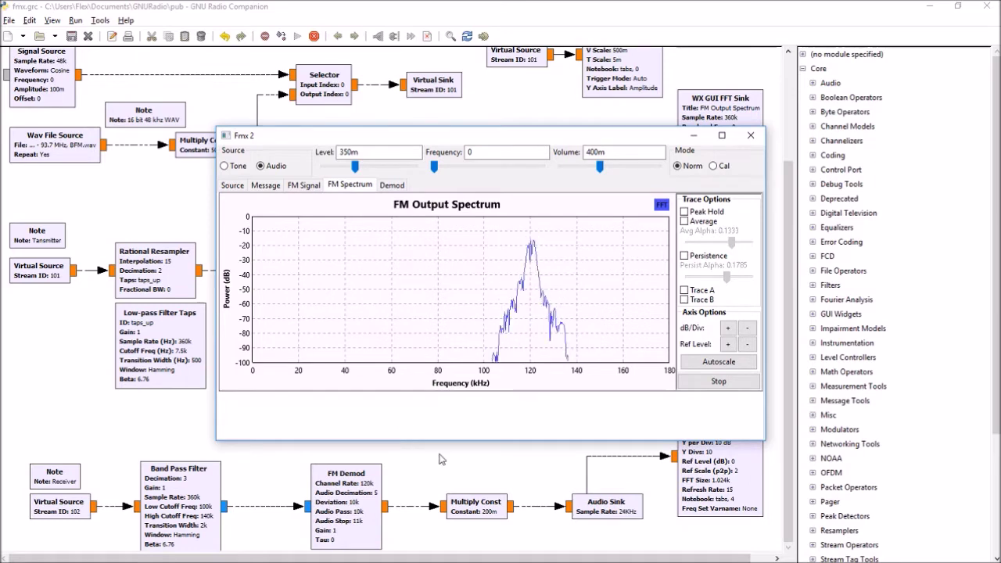
{"action": "left_click", "coordinate": [232, 185]}
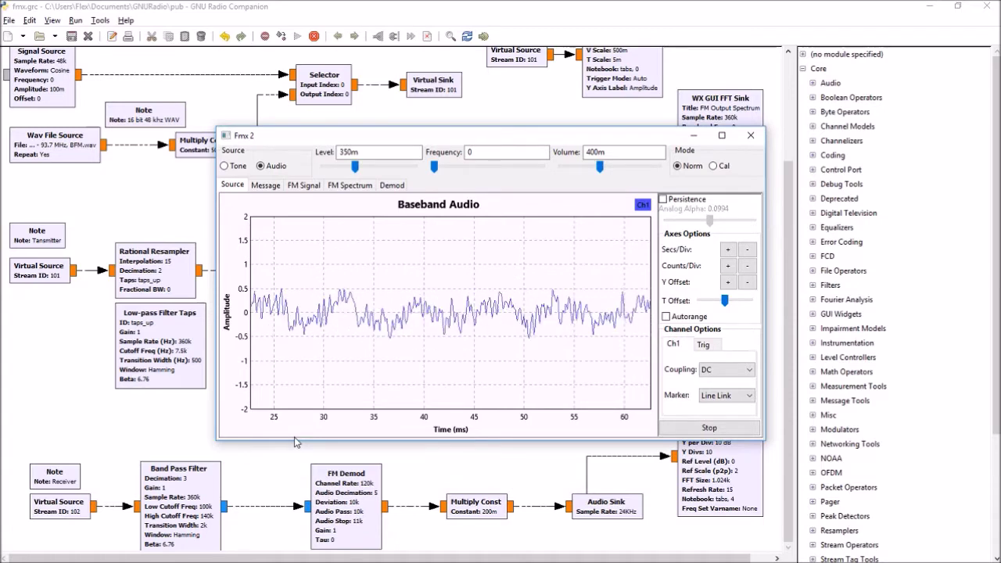
{"action": "left_click", "coordinate": [266, 185]}
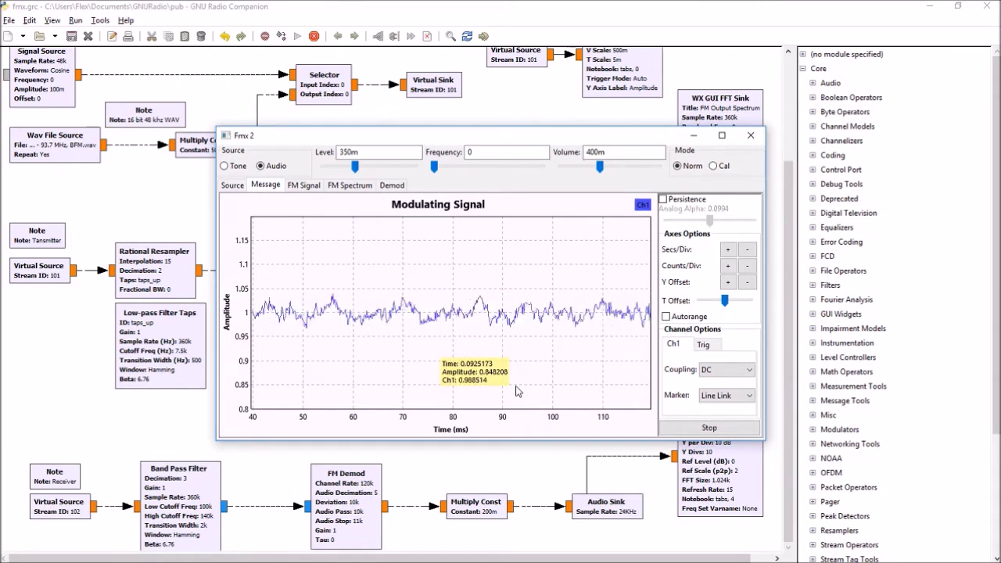
{"action": "left_click", "coordinate": [307, 186]}
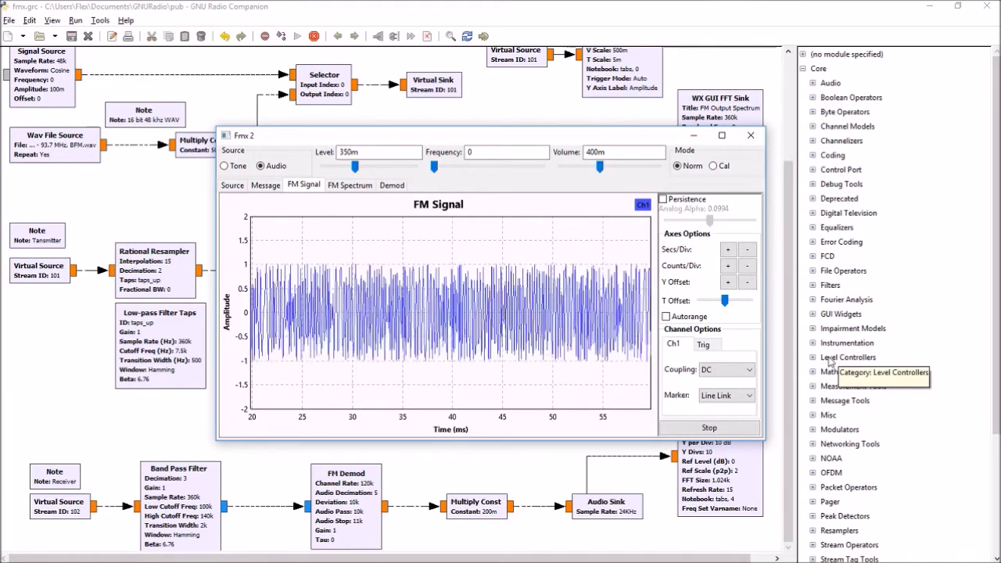
{"action": "left_click", "coordinate": [349, 186]}
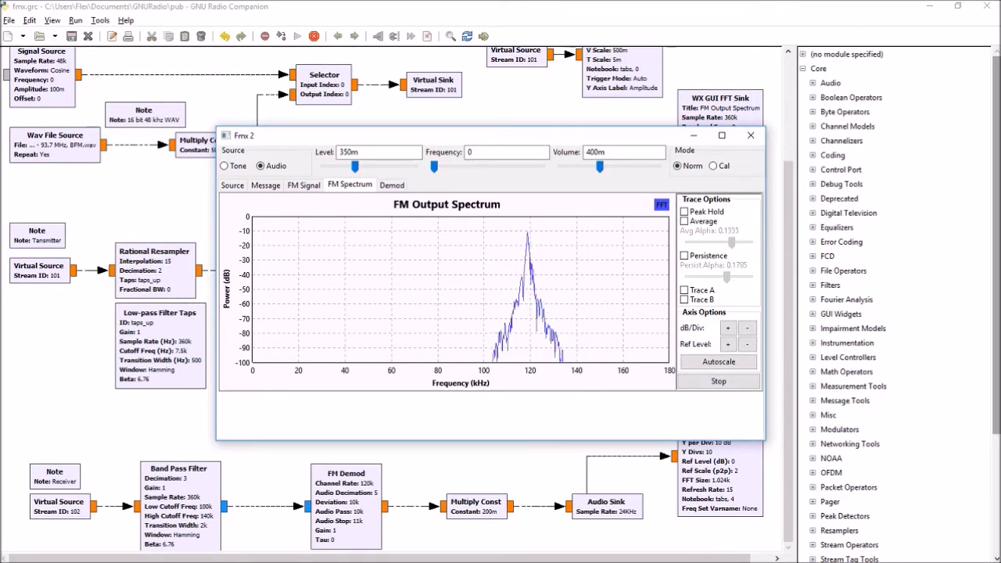
Step: Switch the Fmx 2 window to the Demod tab to see the FM demodulated spectrum
{"action": "left_click", "coordinate": [393, 186]}
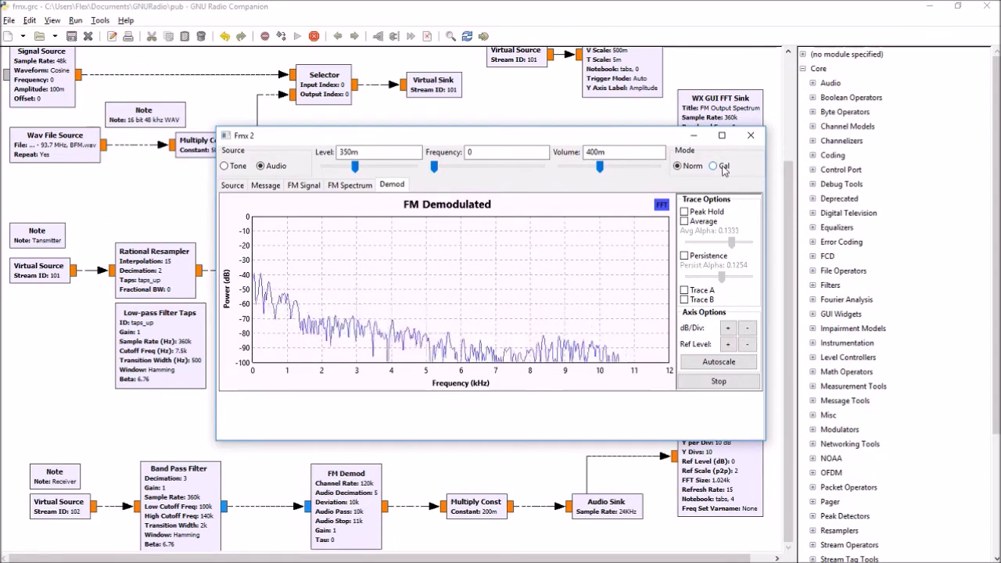
Step: Close the Fmx 2 output window and scroll back to the top of the fmx.grc canvas
{"action": "left_click", "coordinate": [756, 138]}
{"action": "scroll", "coordinate": [379, 173], "scroll_direction": "up", "scroll_amount": 3}
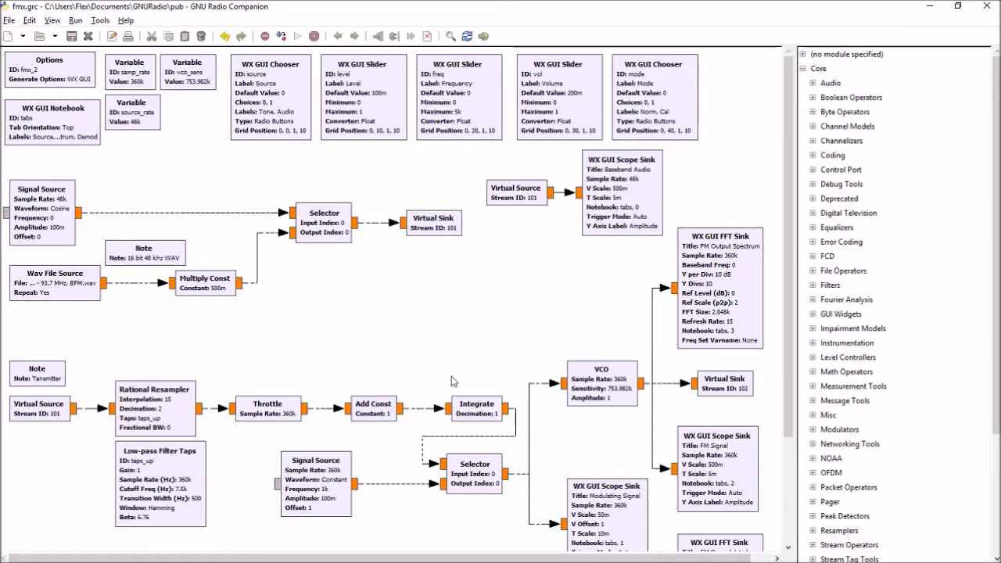
Step: Scroll through the fmx.grc canvas to review the source, selector and transmitter blocks
{"action": "scroll", "coordinate": [568, 379], "scroll_direction": "down", "scroll_amount": 4}
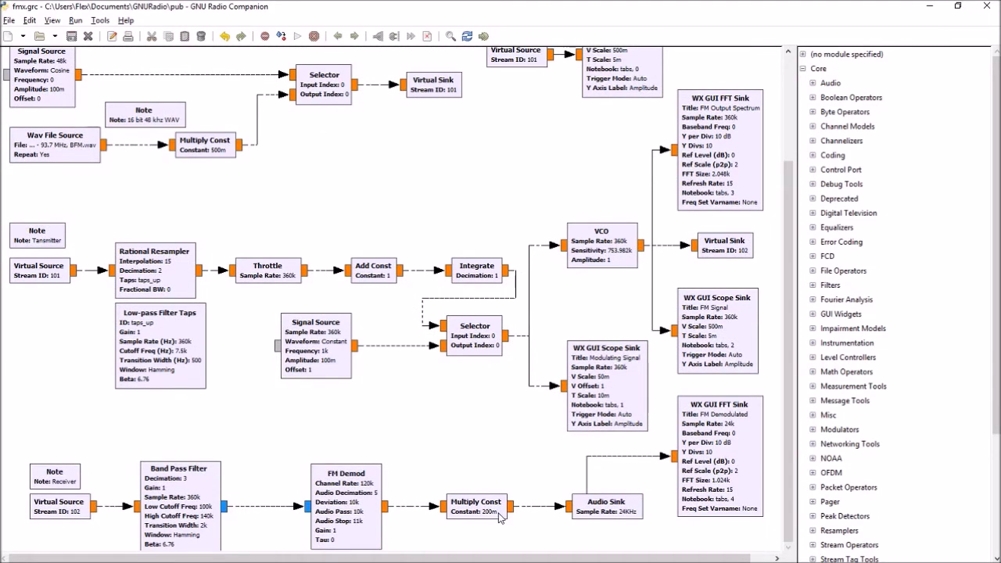
{"action": "scroll", "coordinate": [505, 504], "scroll_direction": "up", "scroll_amount": 4}
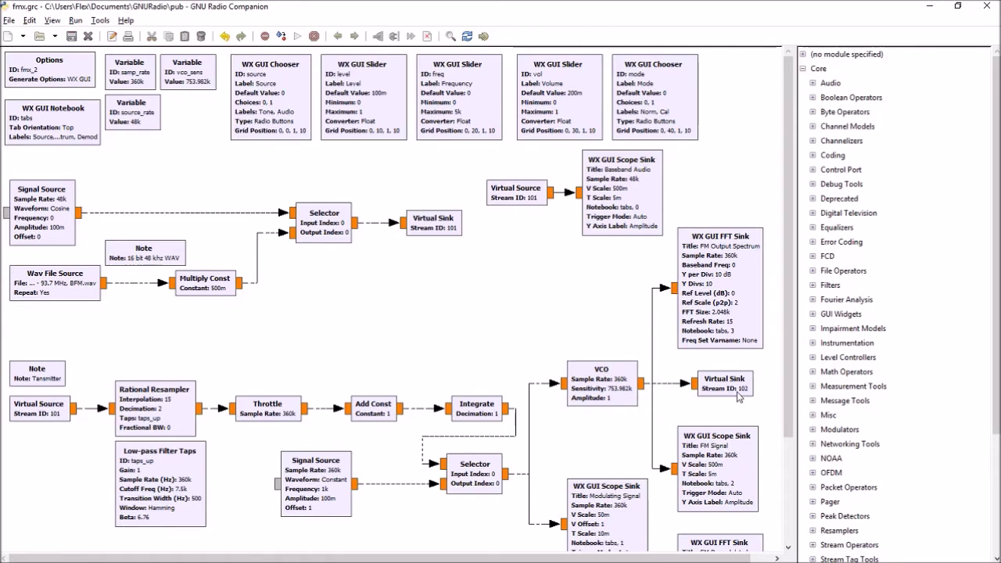
Step: Review the receiver chain, then move the running Fmx 2 window into view
{"action": "scroll", "coordinate": [370, 404], "scroll_direction": "down", "scroll_amount": 4}
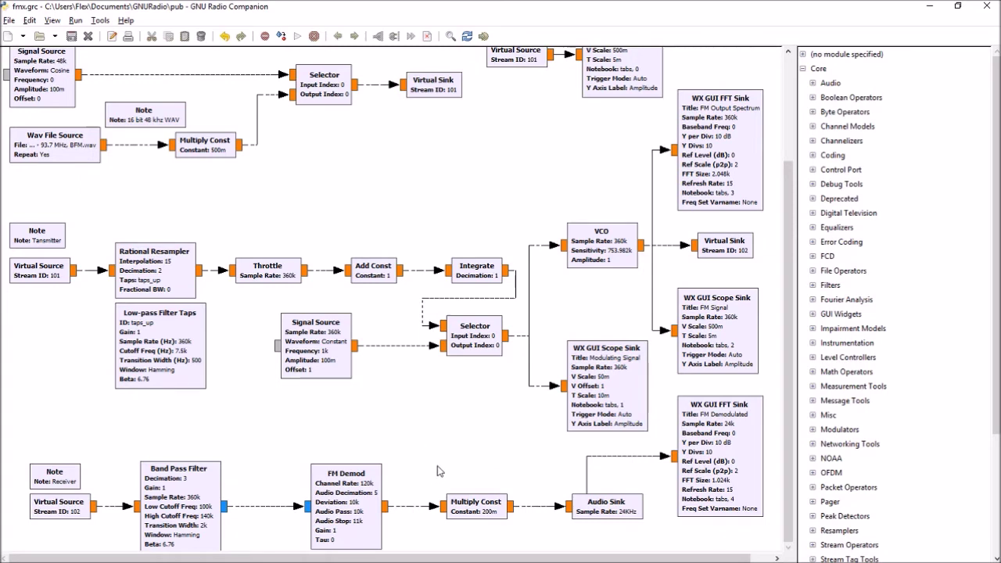
{"action": "scroll", "coordinate": [439, 466], "scroll_direction": "up", "scroll_amount": 3}
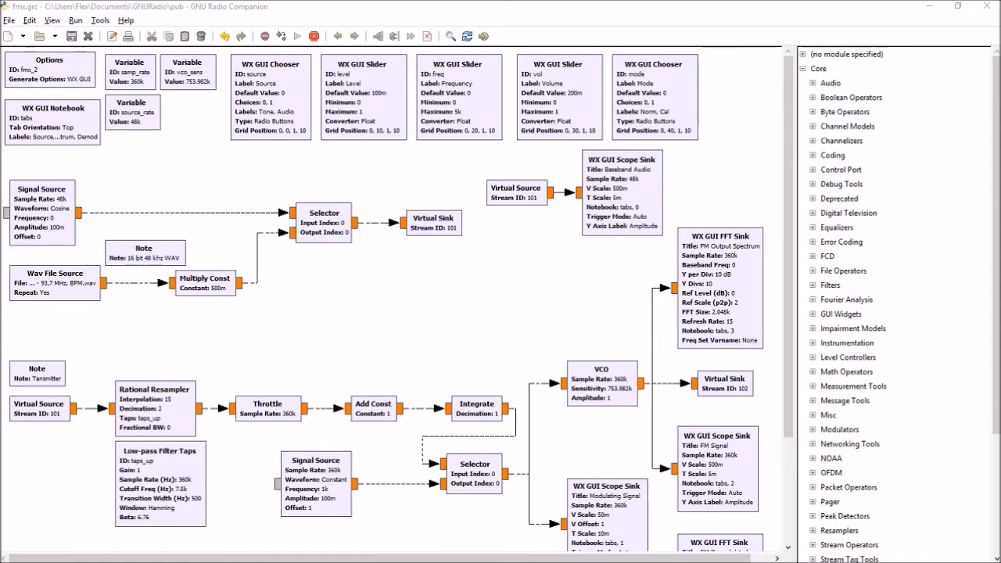
{"action": "left_click_drag", "start_coordinate": [354, 70], "coordinate": [430, 118]}
Step: On the FM spectrum view, set Volume to 0 and sweep the tone Level from 0 up to 1
{"action": "left_click", "coordinate": [253, 164]}
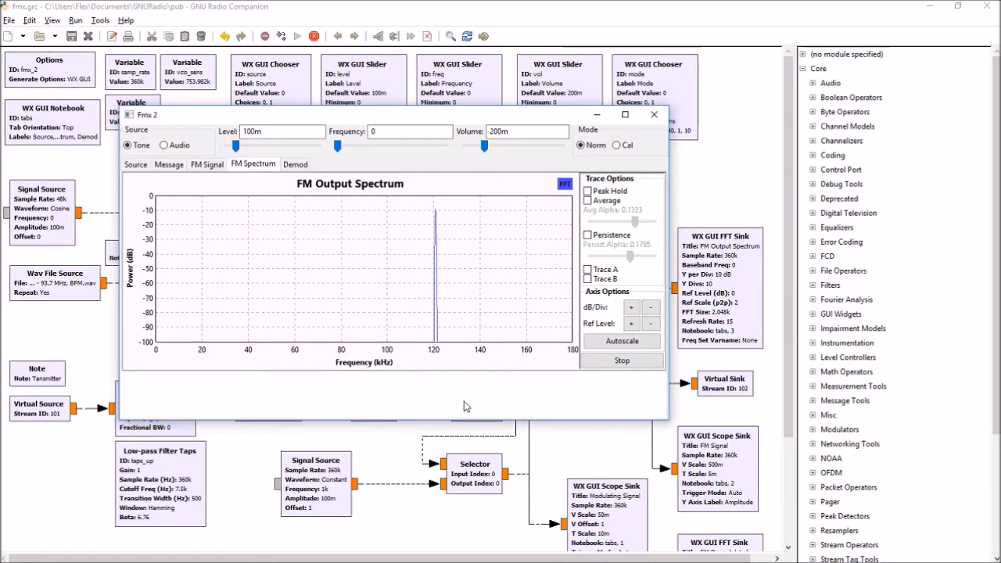
{"action": "left_click_drag", "start_coordinate": [484, 145], "coordinate": [464, 146]}
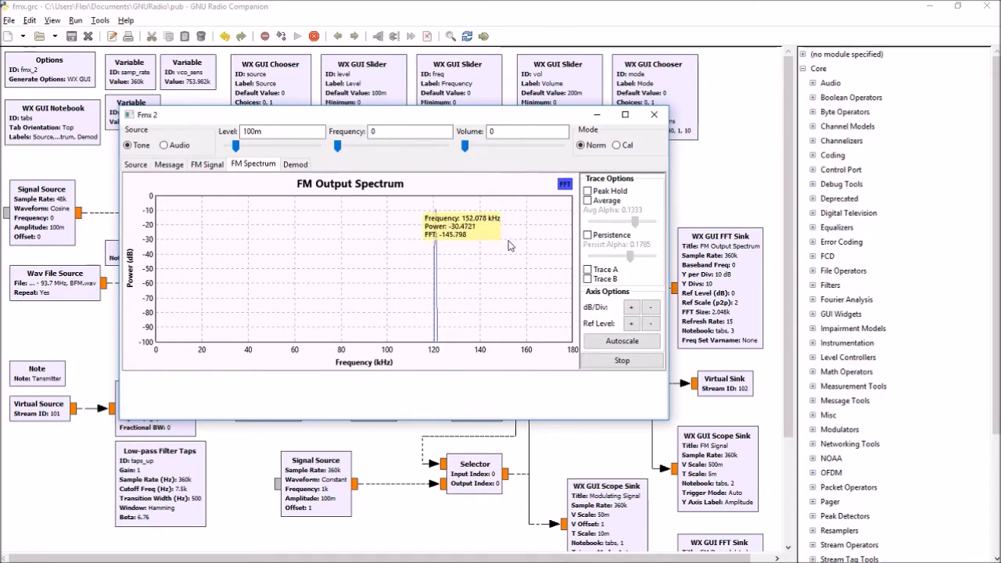
{"action": "left_click", "coordinate": [283, 148]}
{"action": "left_click_drag", "start_coordinate": [245, 146], "coordinate": [227, 145]}
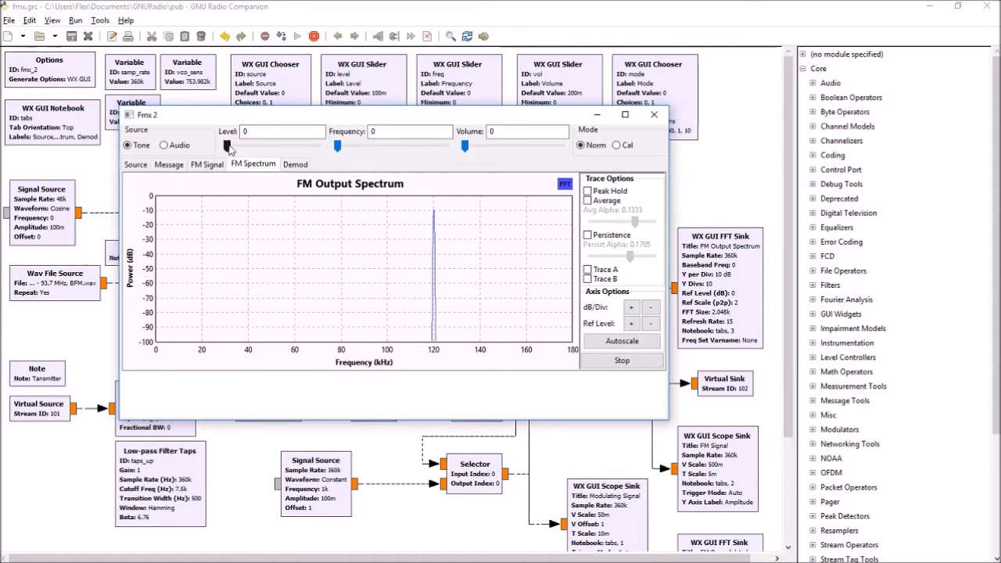
{"action": "left_click_drag", "start_coordinate": [229, 149], "coordinate": [236, 147]}
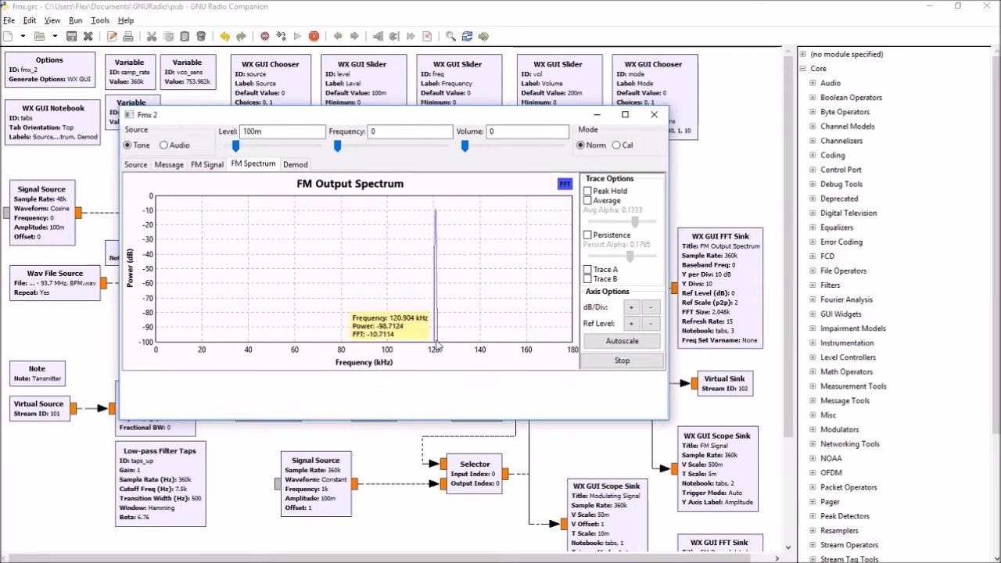
{"action": "left_click_drag", "start_coordinate": [237, 147], "coordinate": [254, 147]}
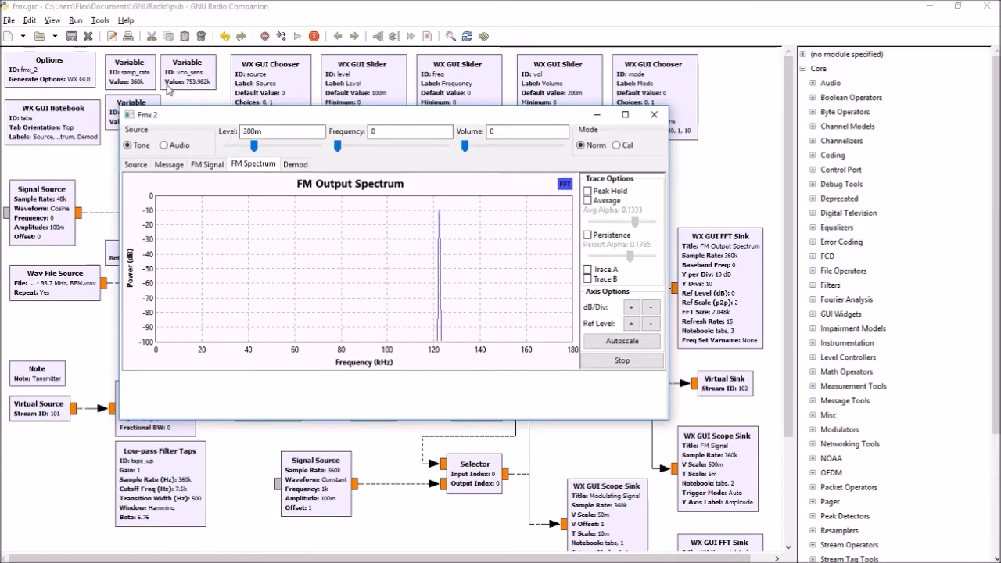
{"action": "left_click_drag", "start_coordinate": [259, 150], "coordinate": [337, 146]}
Step: Try Cal mode while moving the tone Level to 60m and 200m, then back to 0
{"action": "left_click", "coordinate": [617, 145]}
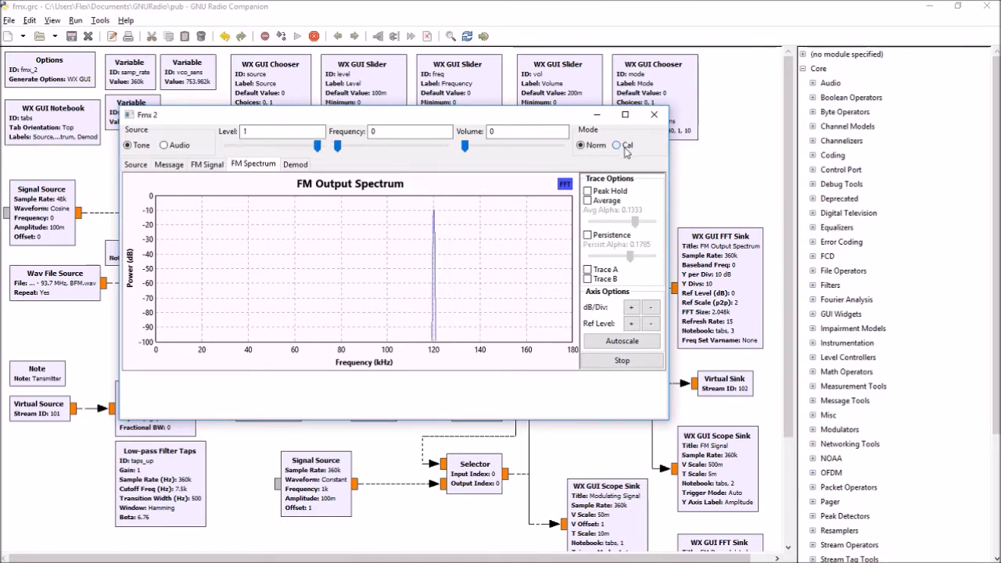
{"action": "left_click_drag", "start_coordinate": [319, 149], "coordinate": [222, 147]}
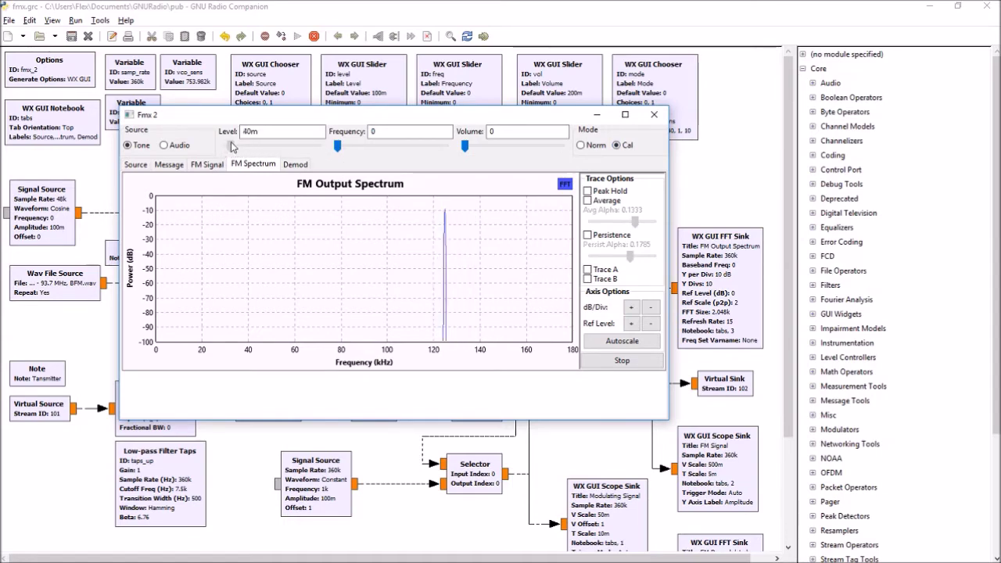
{"action": "left_click_drag", "start_coordinate": [225, 147], "coordinate": [242, 150]}
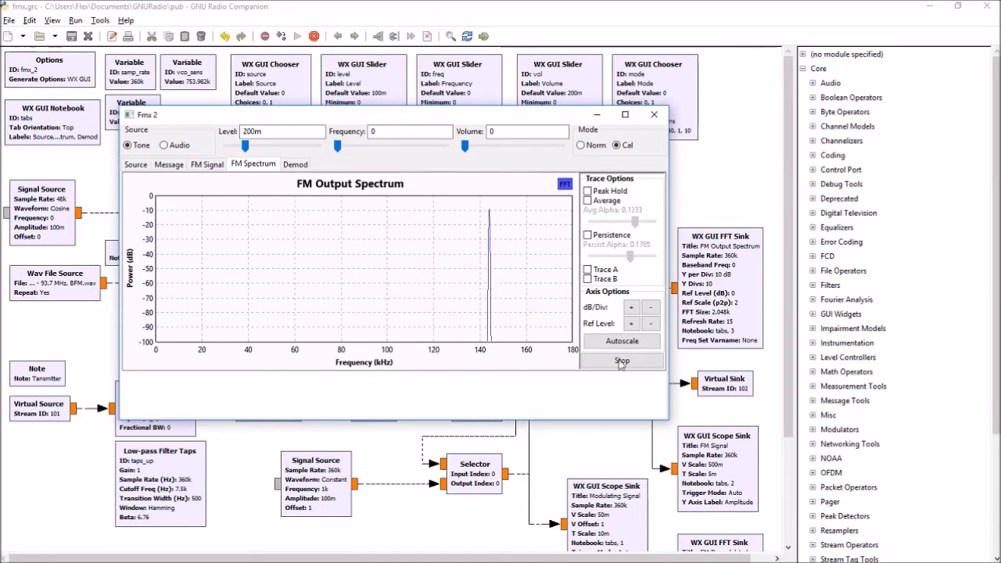
{"action": "left_click_drag", "start_coordinate": [245, 147], "coordinate": [227, 147]}
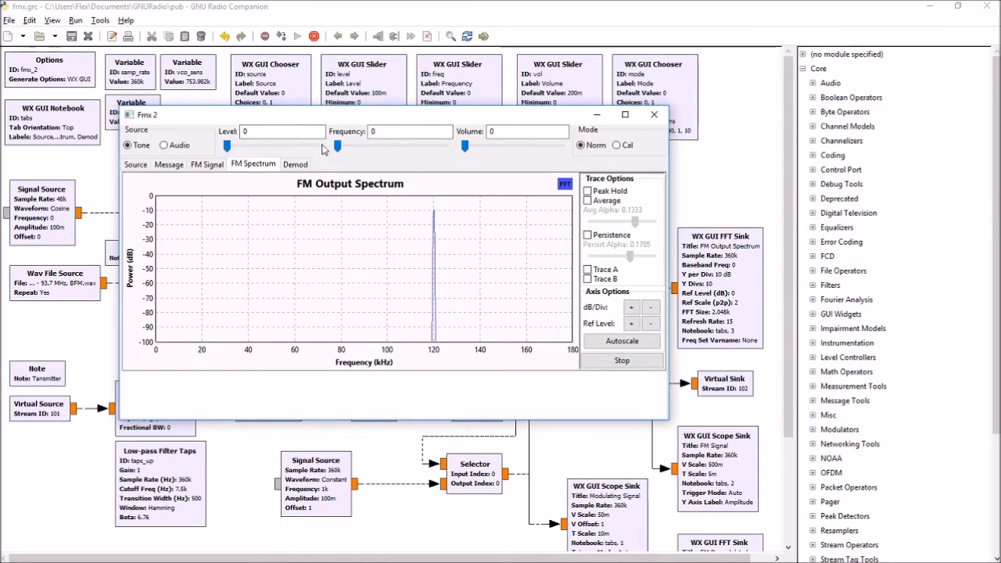
Step: Set the tone to Level 740m, Volume 300m and Frequency 250, widening the FM spectrum
{"action": "left_click_drag", "start_coordinate": [342, 148], "coordinate": [362, 149]}
{"action": "left_click_drag", "start_coordinate": [465, 151], "coordinate": [493, 151]}
{"action": "left_click_drag", "start_coordinate": [229, 148], "coordinate": [262, 148]}
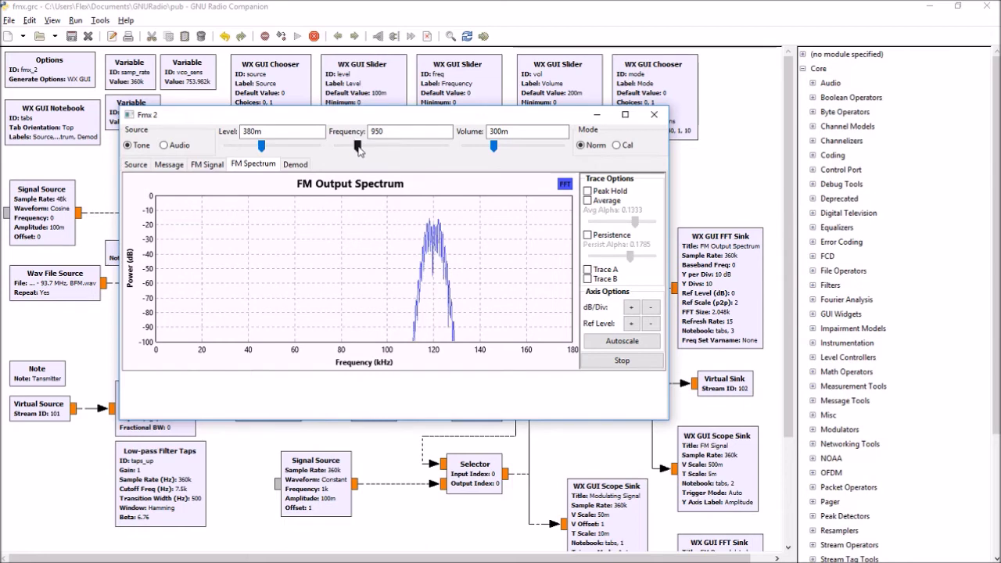
{"action": "left_click_drag", "start_coordinate": [358, 149], "coordinate": [360, 149]}
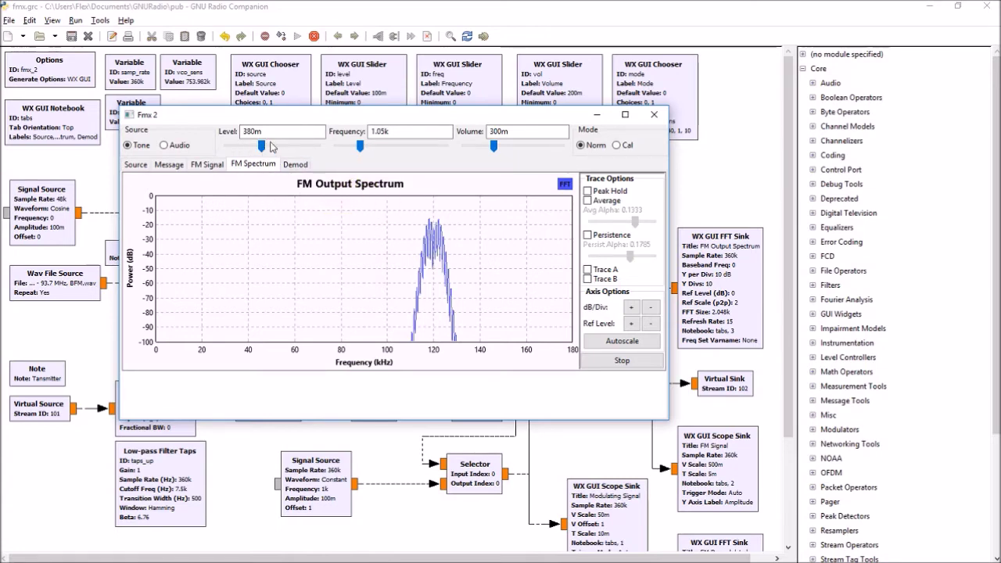
{"action": "left_click_drag", "start_coordinate": [266, 145], "coordinate": [294, 148]}
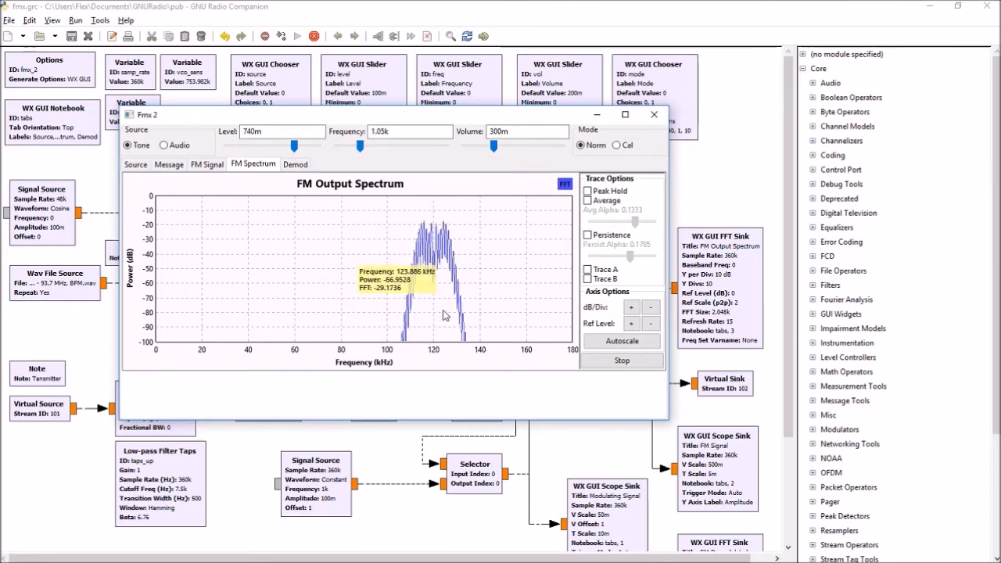
{"action": "left_click_drag", "start_coordinate": [360, 148], "coordinate": [345, 151]}
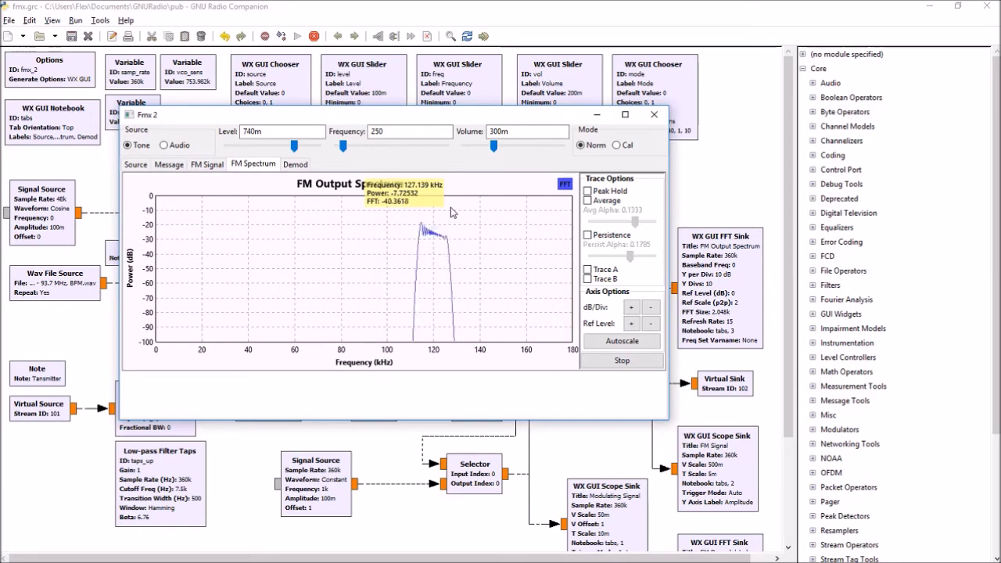
Step: Compare the FM Signal, FM Spectrum and Demod views of the tone-modulated carrier
{"action": "left_click", "coordinate": [205, 165]}
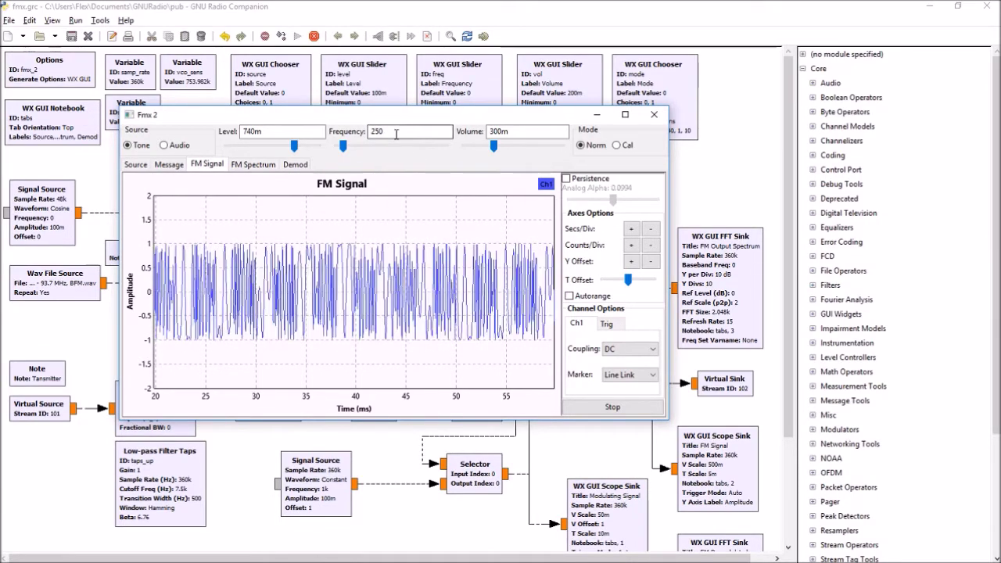
{"action": "left_click", "coordinate": [255, 166]}
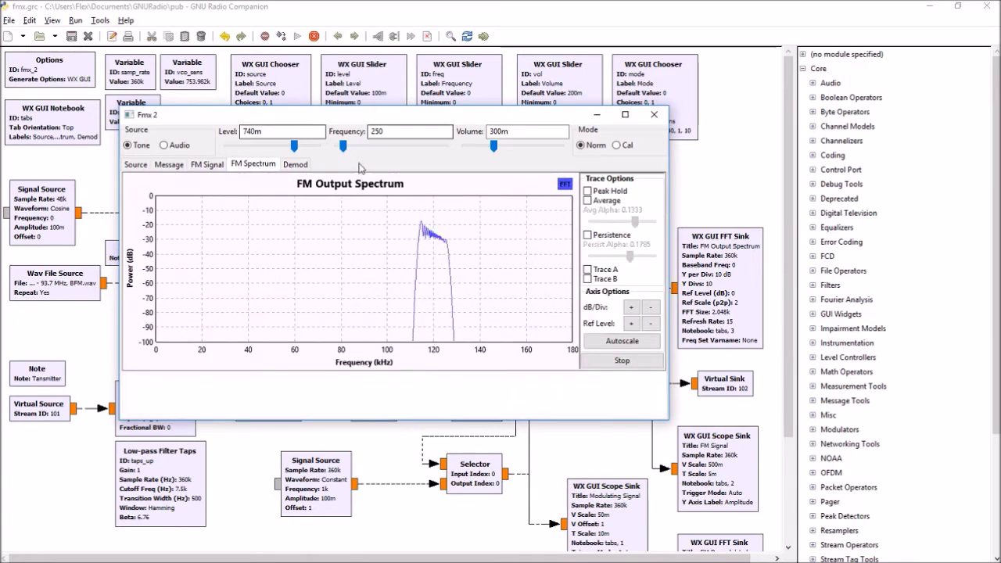
{"action": "left_click", "coordinate": [303, 169]}
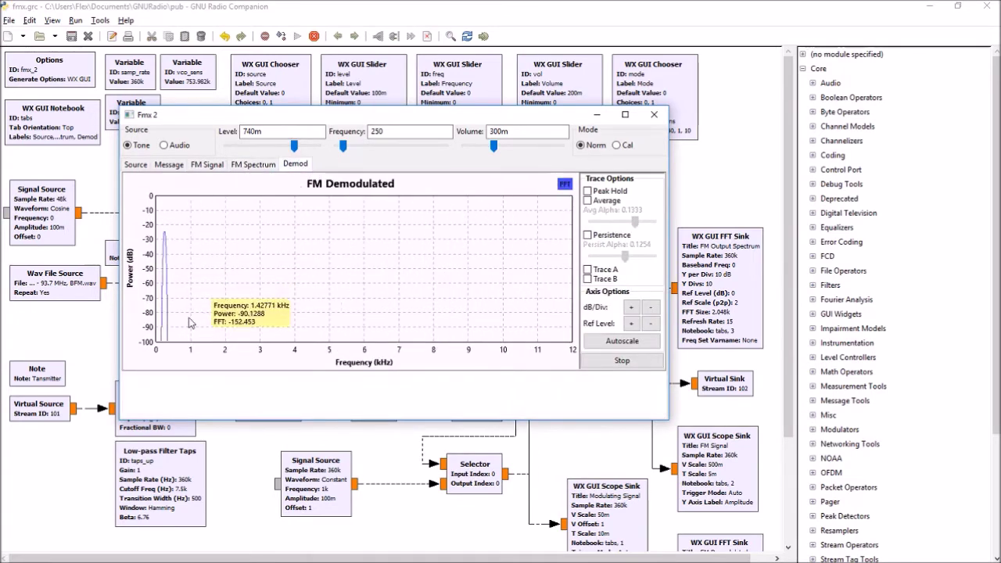
Step: Raise the tone Frequency to 1.2k and check the FM spectrum and FM Signal waveform
{"action": "left_click_drag", "start_coordinate": [347, 146], "coordinate": [365, 145]}
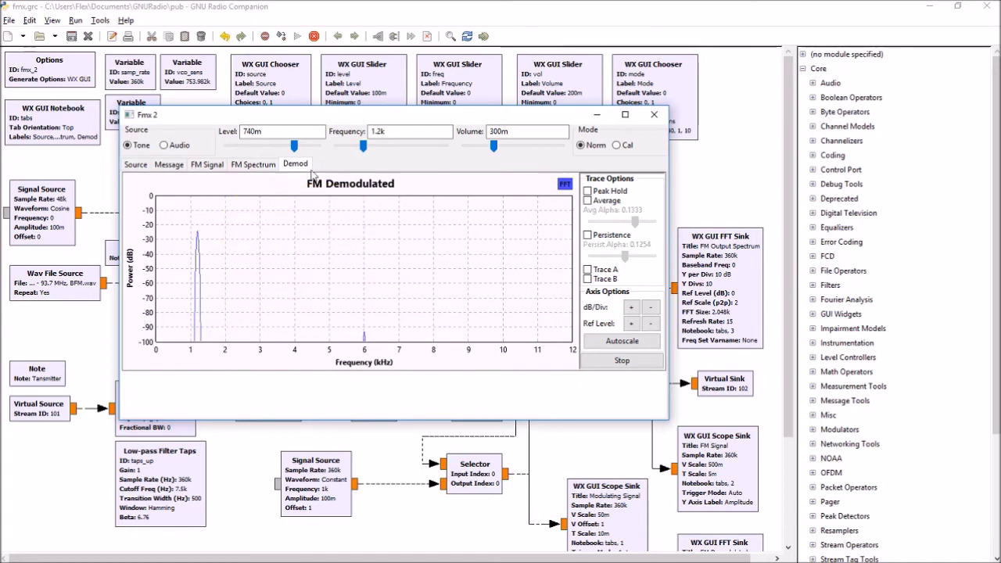
{"action": "left_click", "coordinate": [256, 166]}
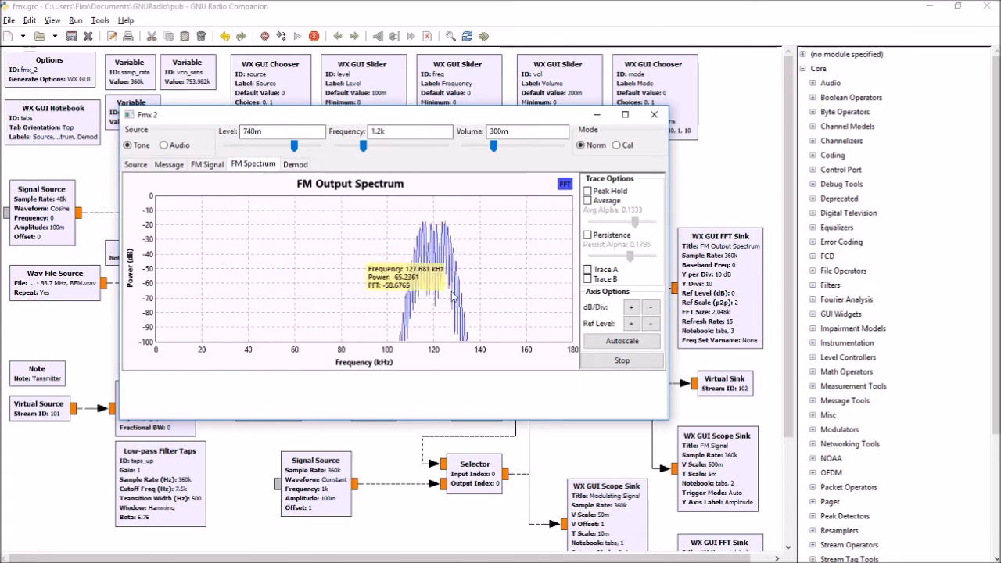
{"action": "left_click", "coordinate": [207, 164]}
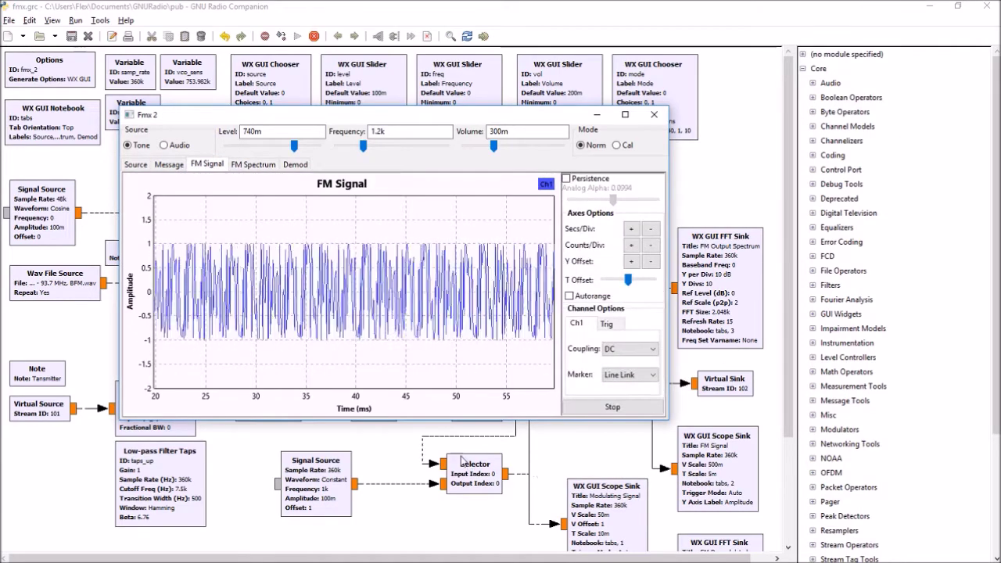
Step: On the FM Spectrum tab, set Frequency 2.5k and Level 760m, then switch to the Audio source
{"action": "mouse_move", "coordinate": [201, 293]}
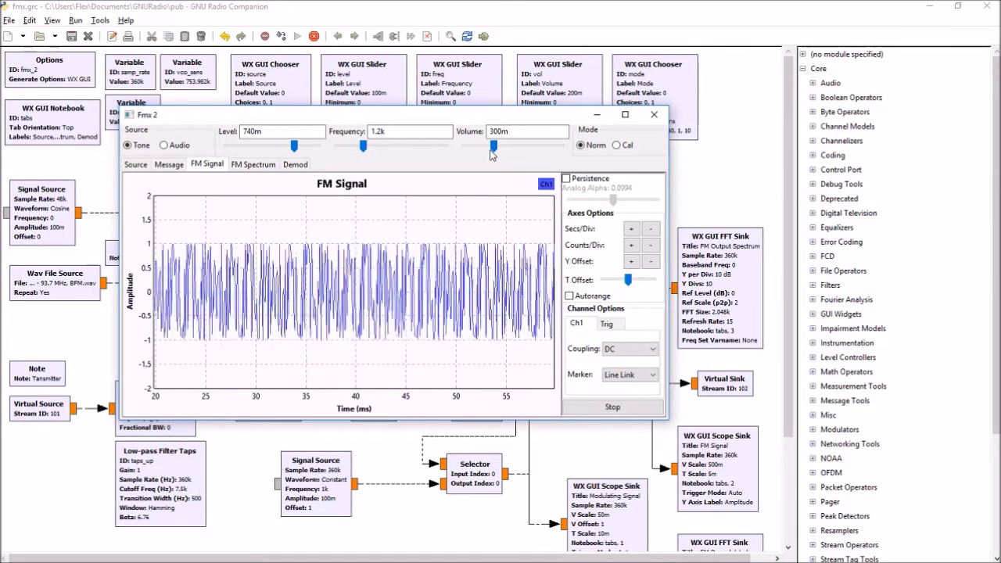
{"action": "left_click", "coordinate": [254, 165]}
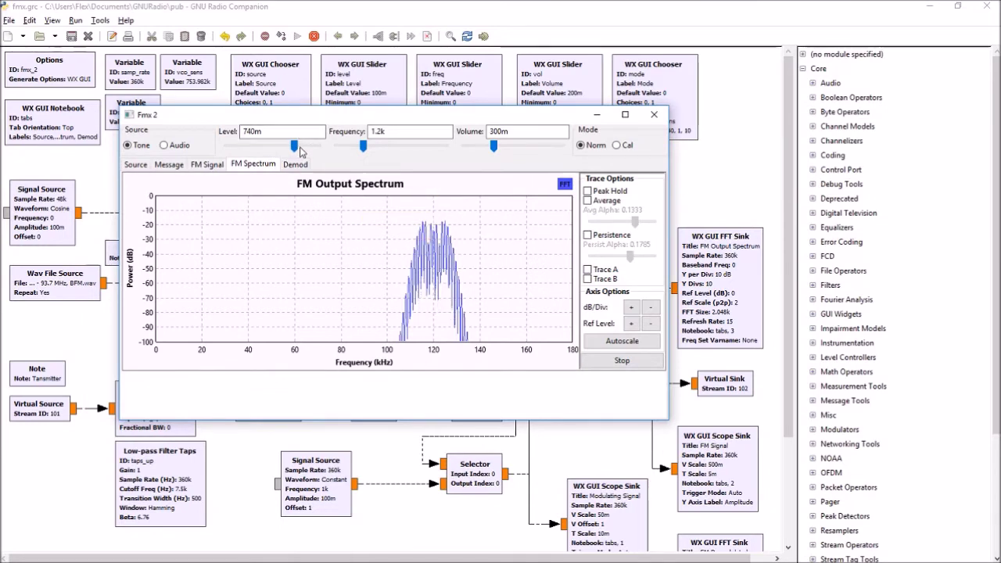
{"action": "left_click_drag", "start_coordinate": [364, 150], "coordinate": [392, 149]}
{"action": "mouse_move", "coordinate": [296, 151]}
{"action": "left_mouse_down"}
{"action": "mouse_move", "coordinate": [224, 143]}
{"action": "mouse_move", "coordinate": [320, 145]}
{"action": "mouse_move", "coordinate": [295, 146]}
{"action": "left_mouse_up"}
{"action": "mouse_move", "coordinate": [216, 306]}
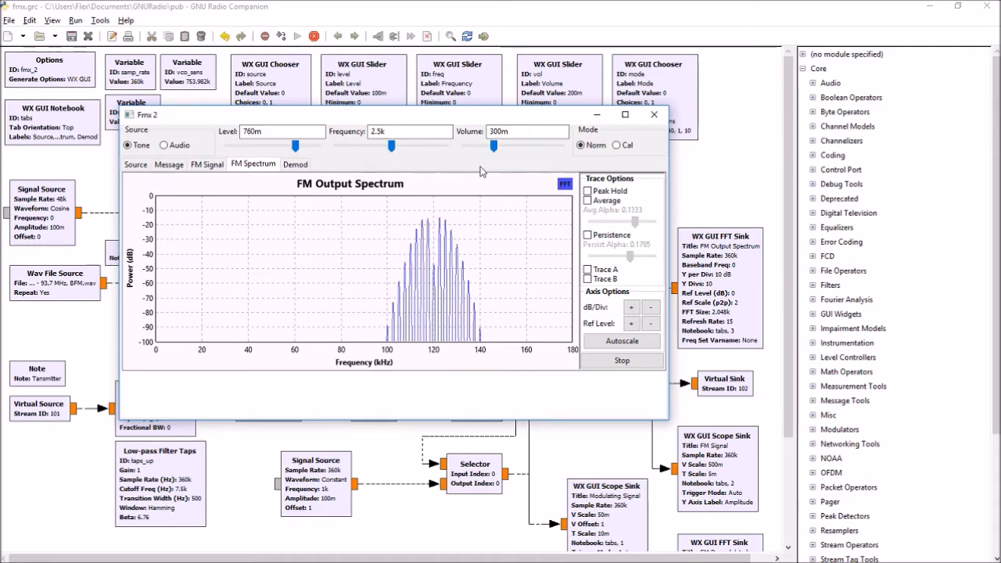
{"action": "left_click", "coordinate": [164, 146]}
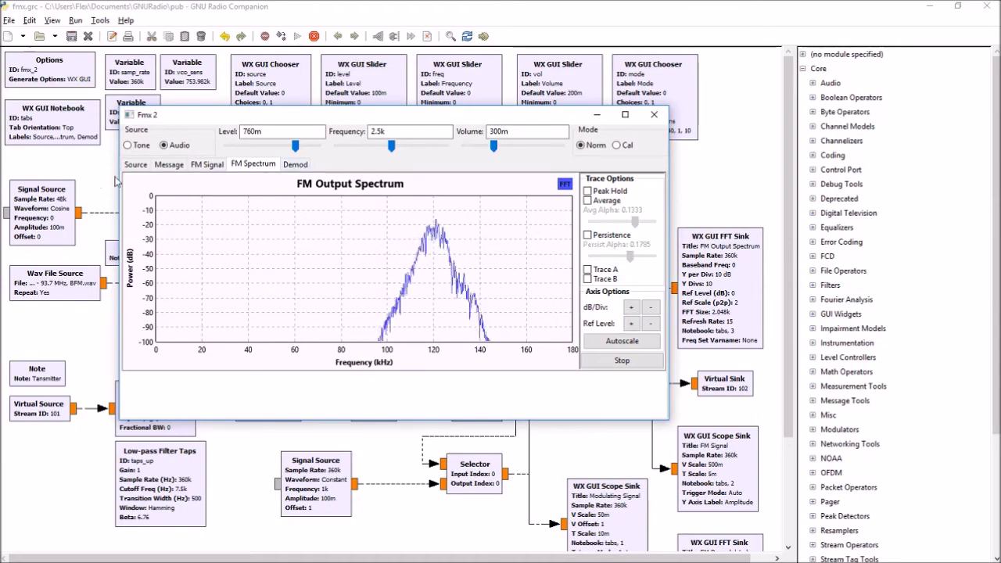
Step: Check the audio Source and Message plots, then display the FM Signal waveform swinging about ±1
{"action": "left_click", "coordinate": [139, 167]}
{"action": "mouse_move", "coordinate": [344, 252]}
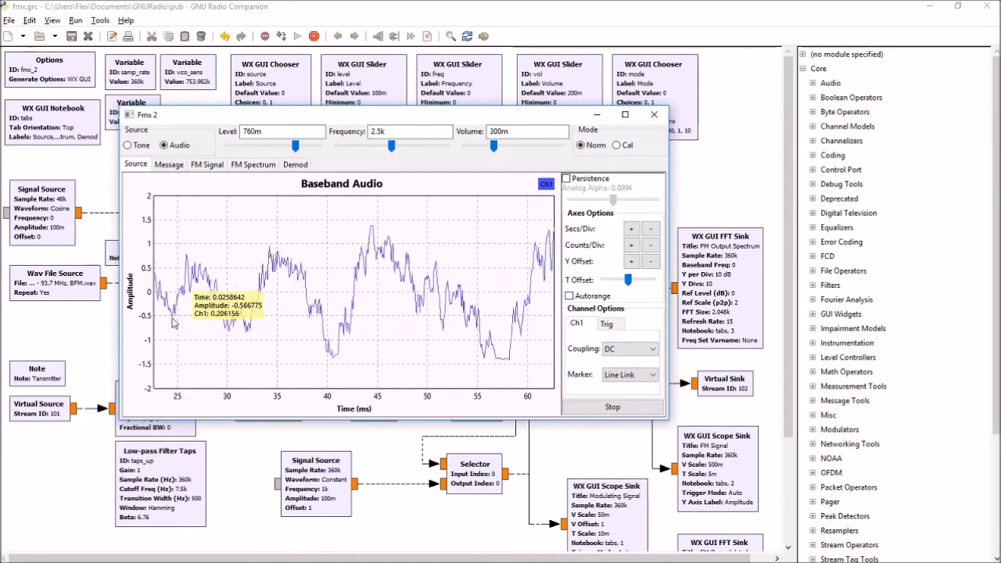
{"action": "left_click", "coordinate": [169, 165]}
{"action": "mouse_move", "coordinate": [286, 246]}
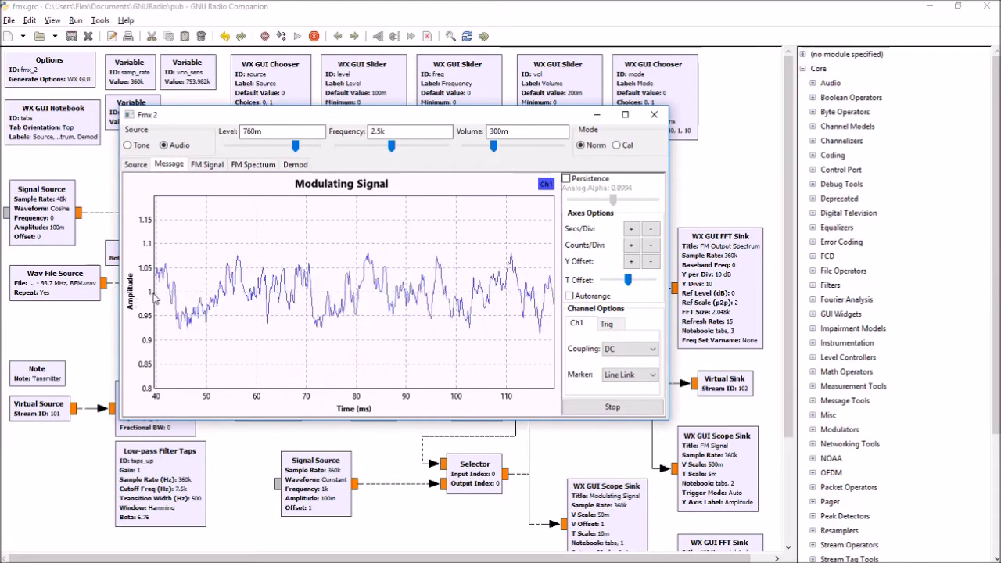
{"action": "mouse_move", "coordinate": [167, 209]}
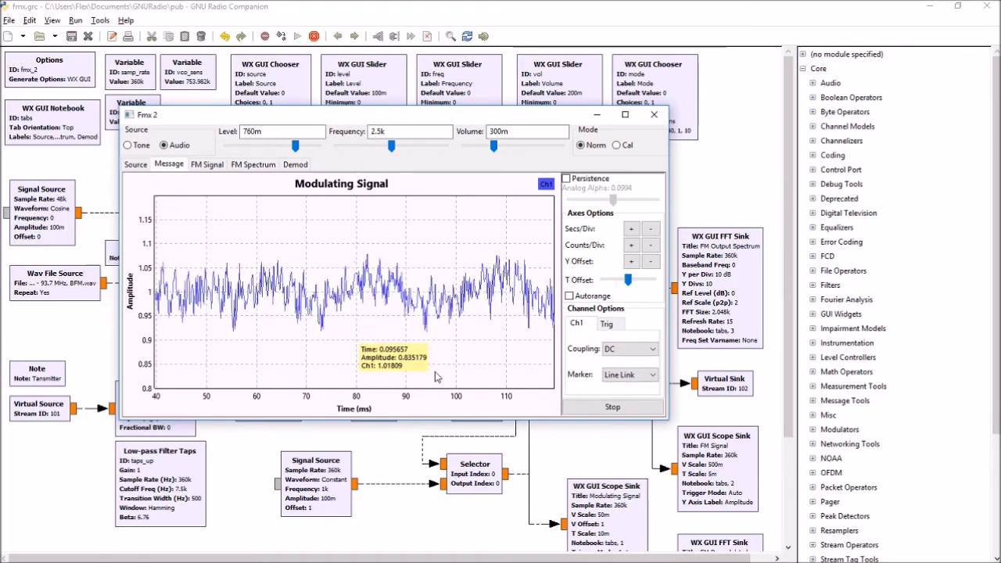
{"action": "left_click", "coordinate": [207, 164]}
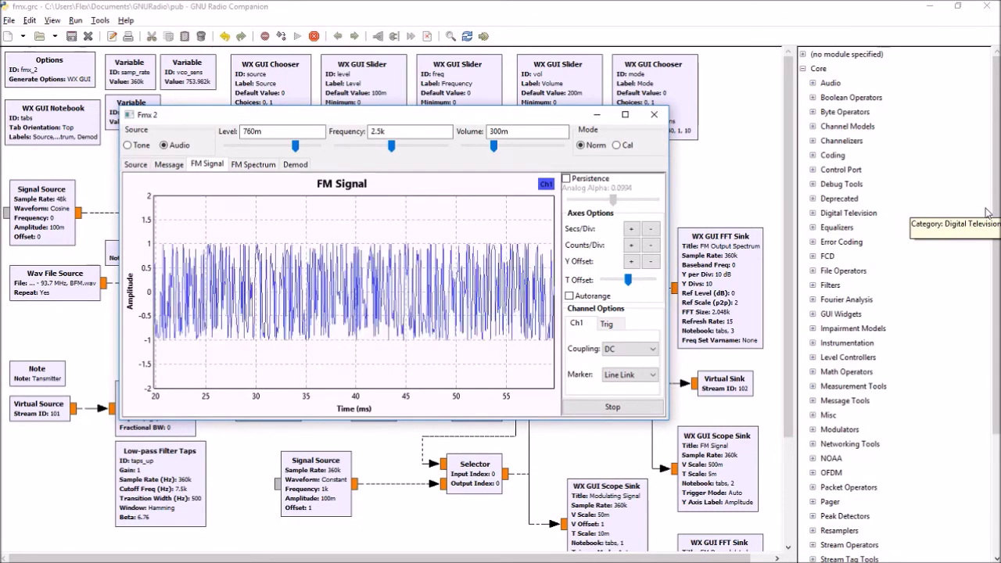
Step: Raise Volume from 300m to 480m on FM Spectrum, then review the Demod, FM Spectrum and FM Signal plots
{"action": "left_click", "coordinate": [244, 165]}
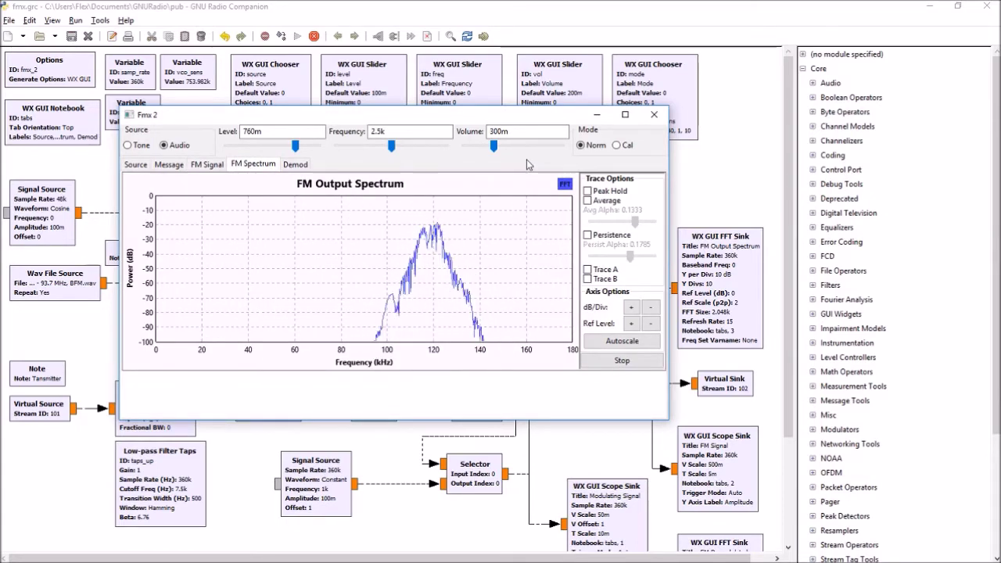
{"action": "left_click_drag", "start_coordinate": [492, 146], "coordinate": [511, 146]}
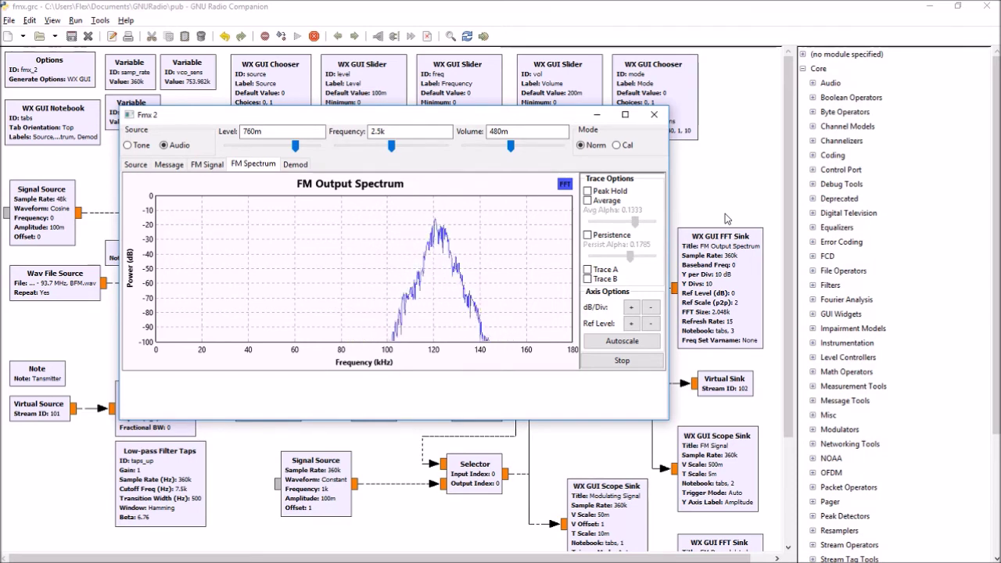
{"action": "left_click", "coordinate": [294, 165]}
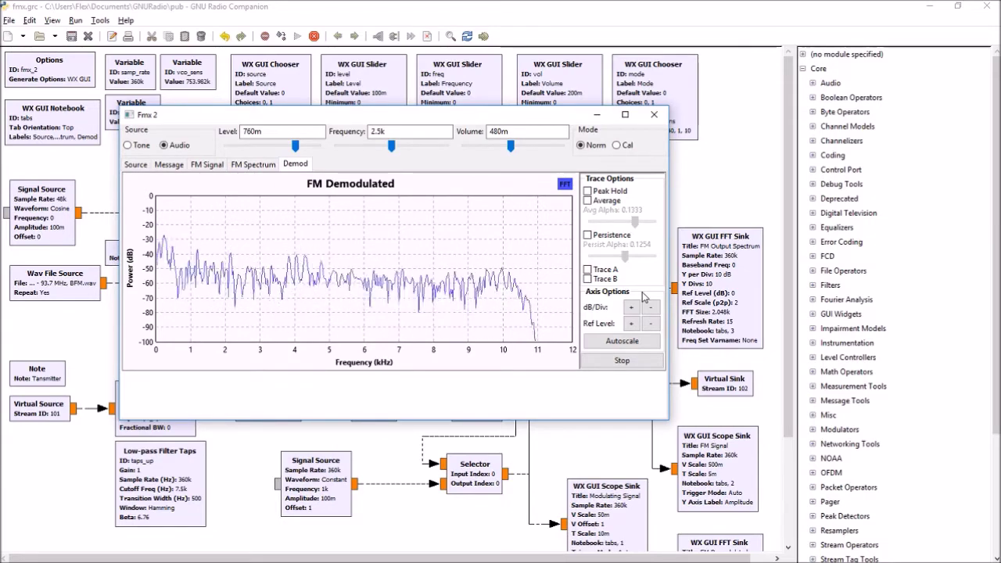
{"action": "left_click", "coordinate": [242, 166]}
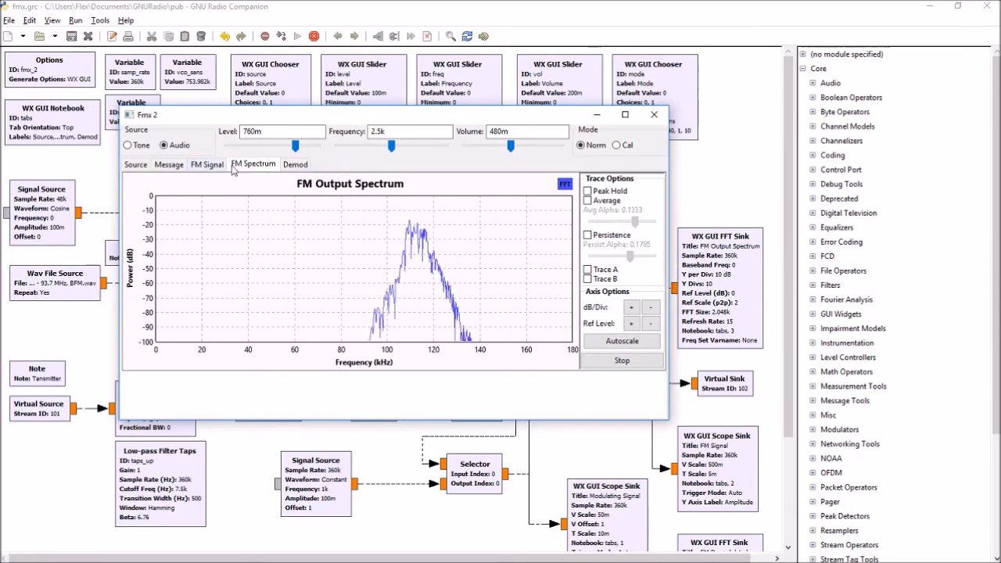
{"action": "left_click", "coordinate": [199, 166]}
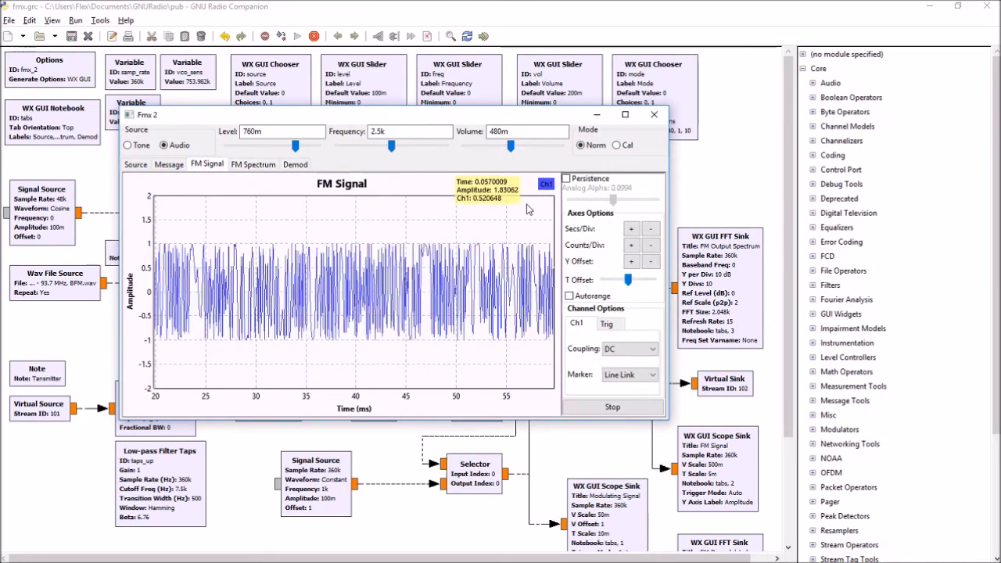